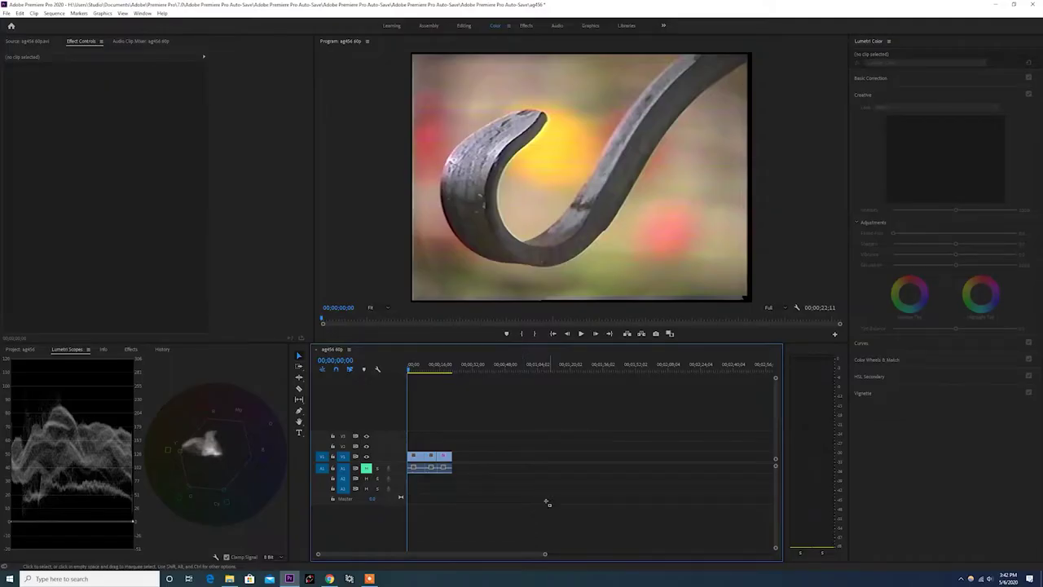
Review the Lumetri Scopes display options for the waveform and vectorscope.
{"action": "left_click_drag", "start_coordinate": [550, 504], "coordinate": [413, 424]}
{"action": "left_click", "coordinate": [194, 371]}
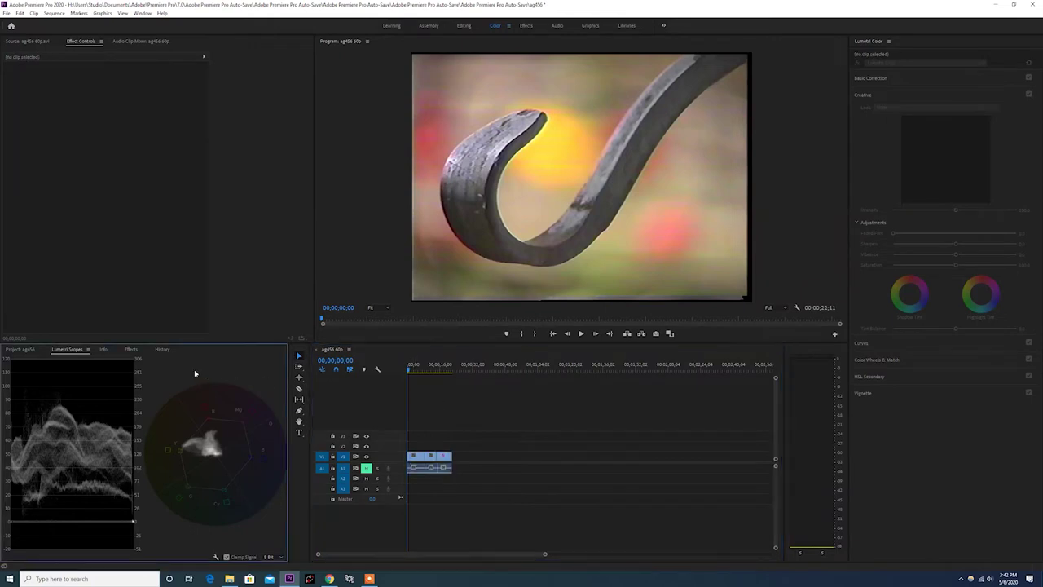
{"action": "right_click", "coordinate": [121, 379]}
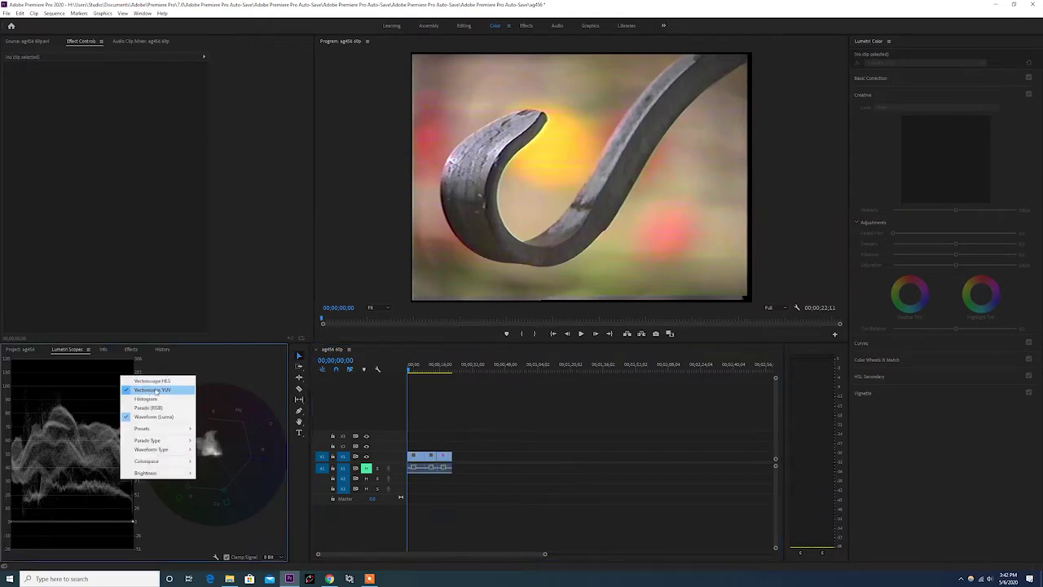
{"action": "right_click", "coordinate": [86, 382]}
{"action": "left_click", "coordinate": [74, 385]}
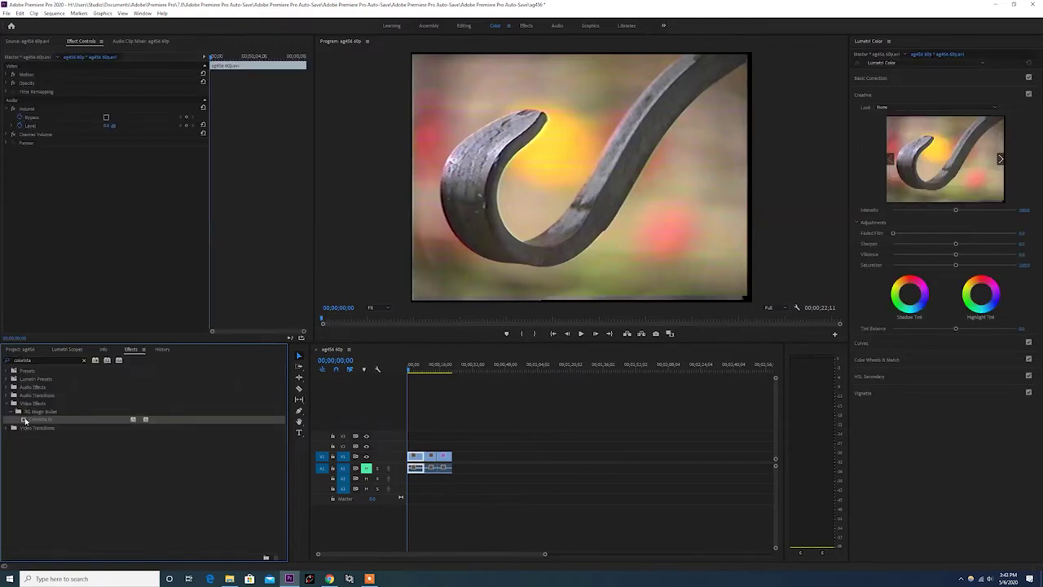
Apply Colorista IV to the first clip and lower its shadow level using the tulip frame at 00;00;07;12 as reference.
{"action": "left_click_drag", "start_coordinate": [25, 423], "coordinate": [91, 100]}
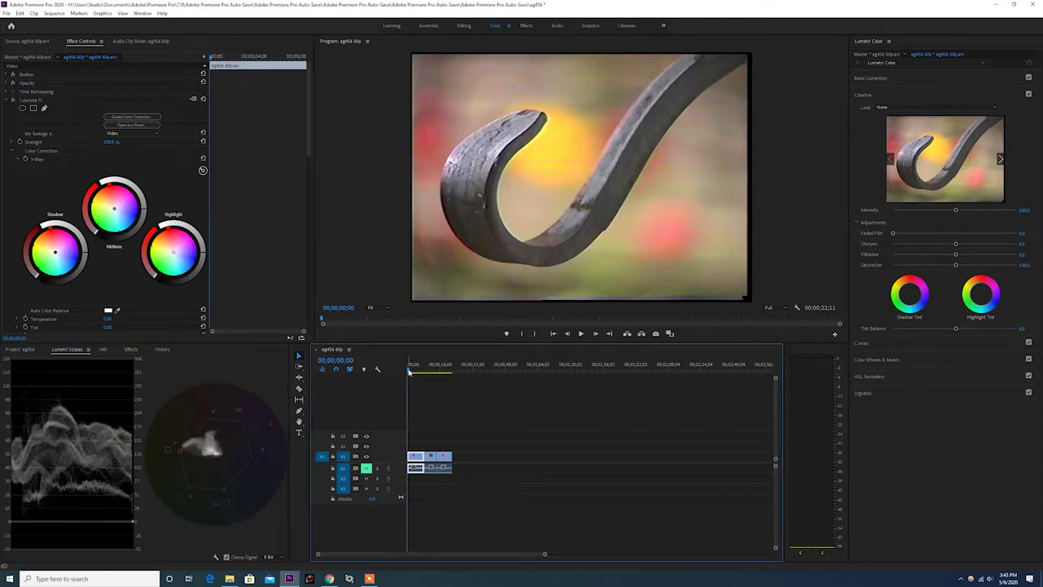
{"action": "left_click_drag", "start_coordinate": [408, 371], "coordinate": [424, 372]}
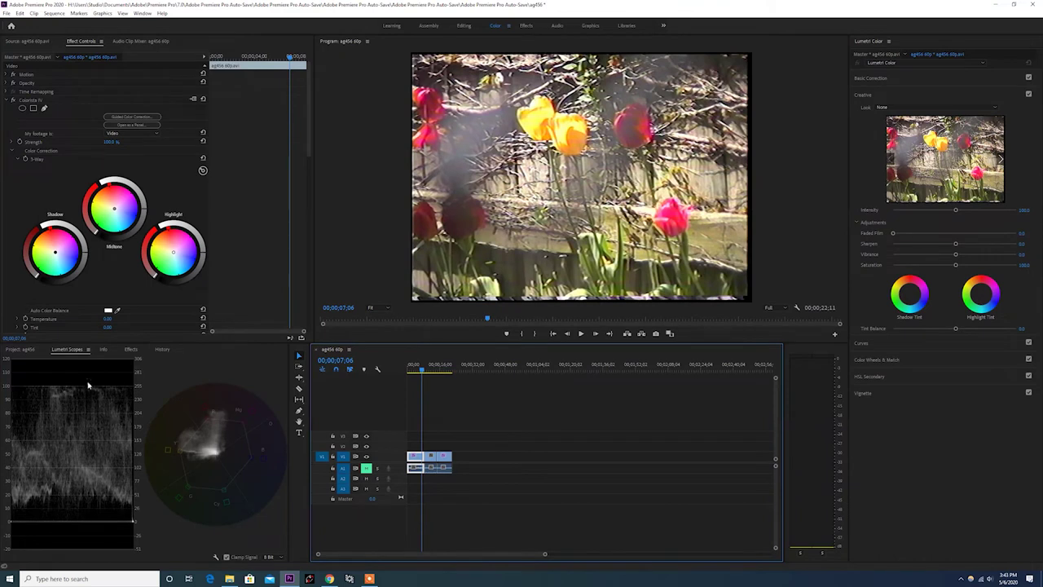
{"action": "mouse_move", "coordinate": [422, 372]}
{"action": "left_mouse_down"}
{"action": "mouse_move", "coordinate": [412, 373]}
{"action": "mouse_move", "coordinate": [423, 374]}
{"action": "left_mouse_up"}
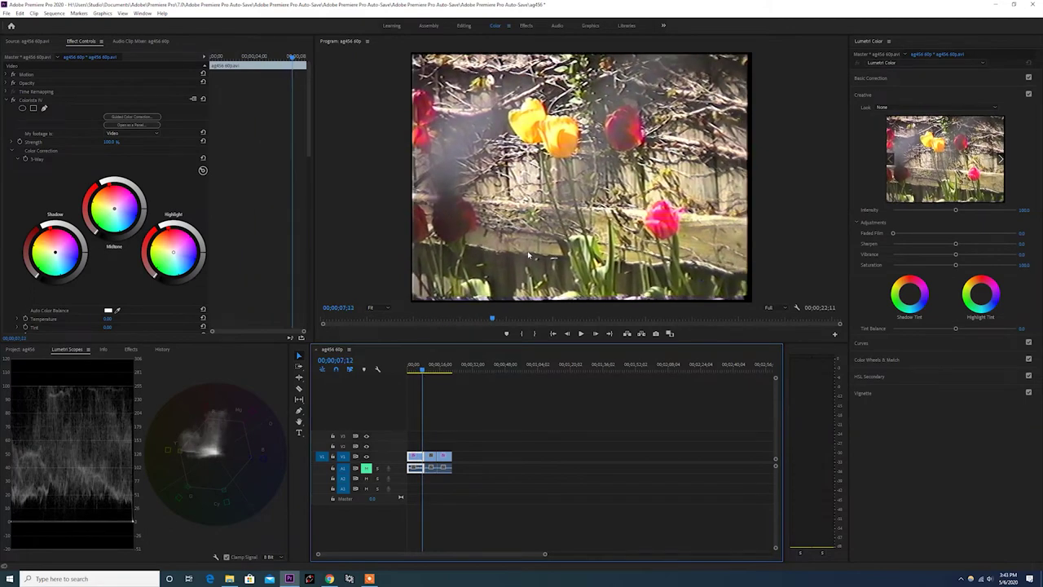
{"action": "left_click", "coordinate": [86, 253]}
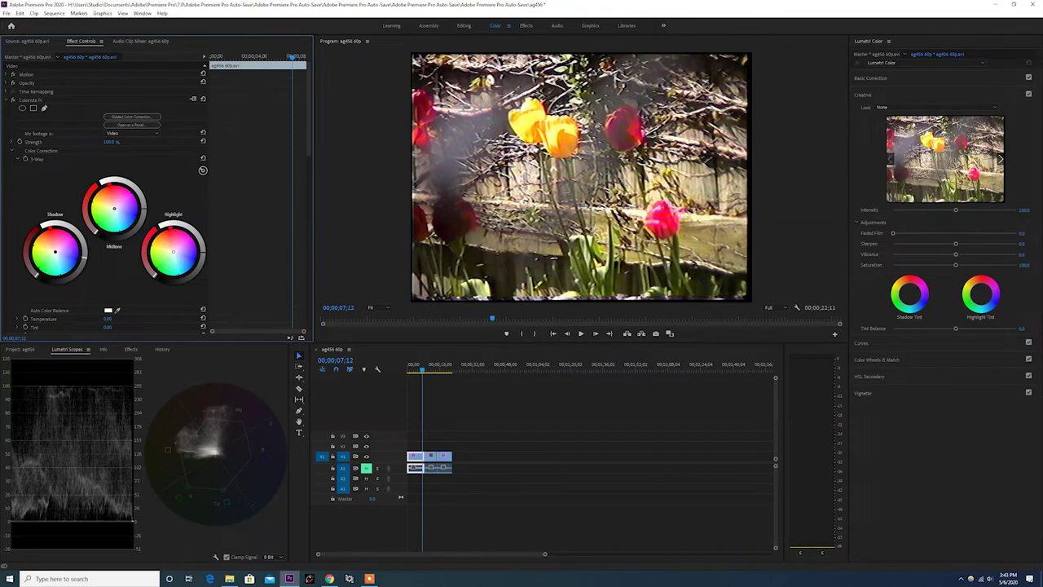
Play back the corrected first clip from its beginning.
{"action": "key", "text": "Home"}
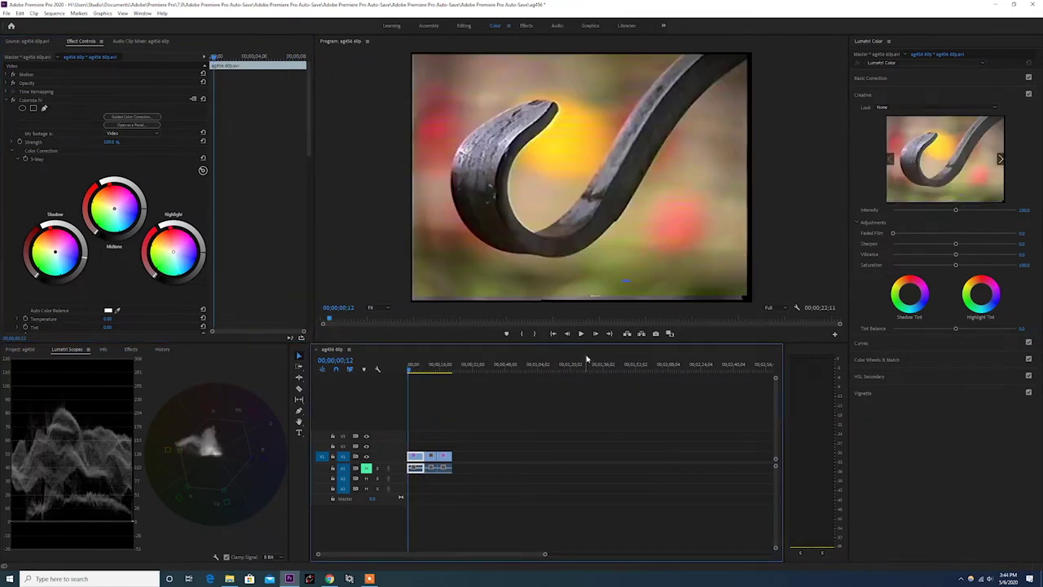
{"action": "left_click", "coordinate": [580, 333]}
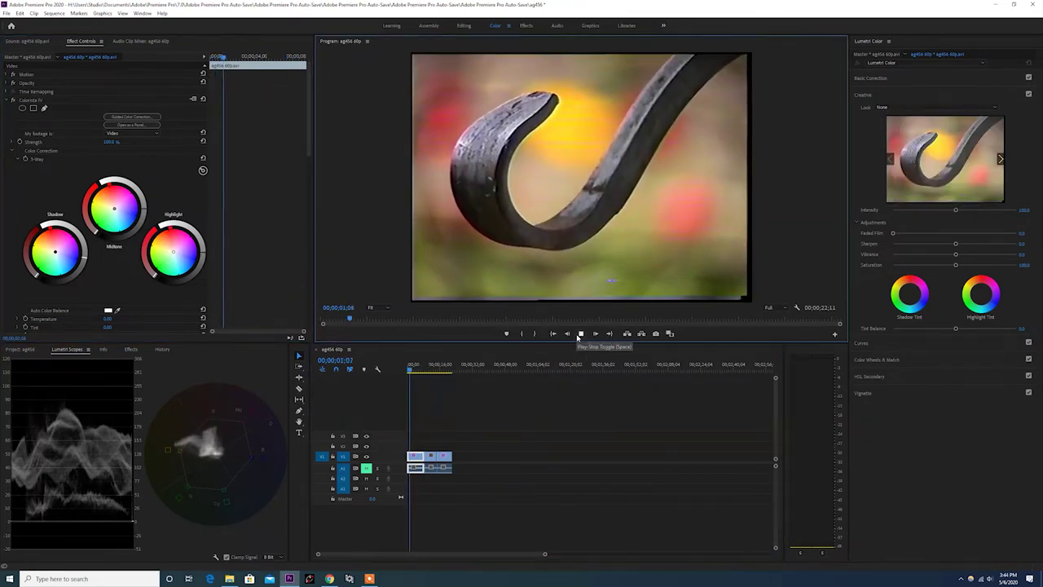
{"action": "left_click", "coordinate": [580, 333]}
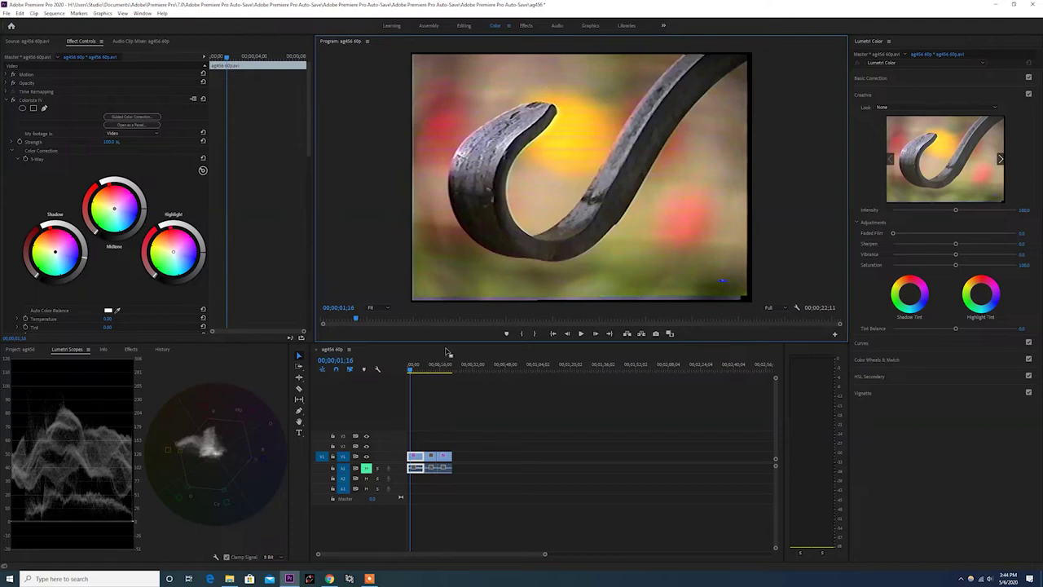
Inspect the first clip frame by frame around 00;00;03;21 to 00;00;03;27 for picture artifacts.
{"action": "left_click_drag", "start_coordinate": [410, 369], "coordinate": [414, 373]}
{"action": "left_click", "coordinate": [595, 335]}
{"action": "left_click", "coordinate": [596, 335]}
{"action": "left_click", "coordinate": [595, 335]}
{"action": "left_click", "coordinate": [596, 334]}
{"action": "left_click", "coordinate": [595, 333]}
{"action": "left_click", "coordinate": [596, 333]}
{"action": "left_click", "coordinate": [595, 333]}
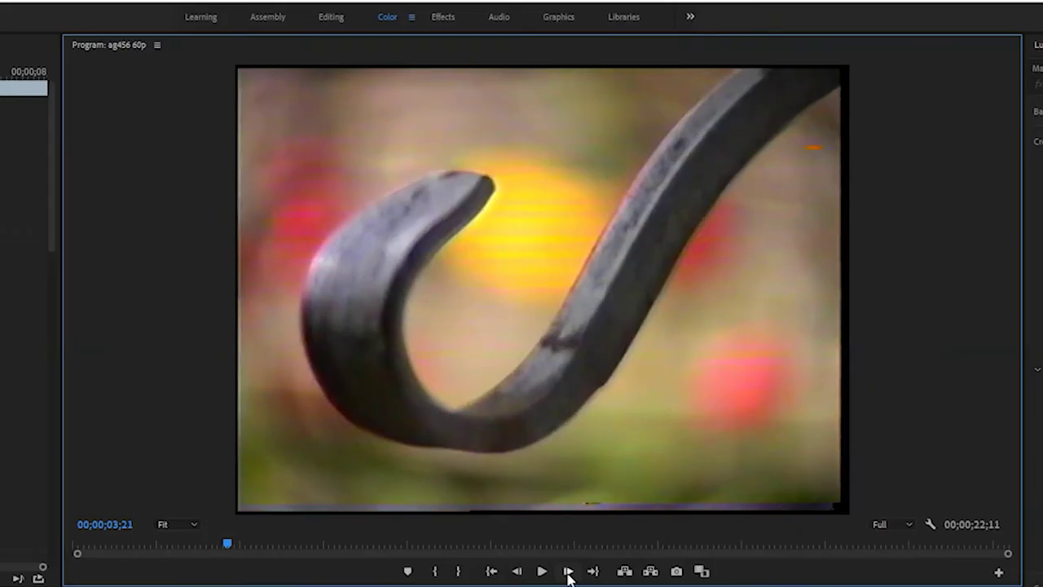
{"action": "left_click", "coordinate": [568, 572]}
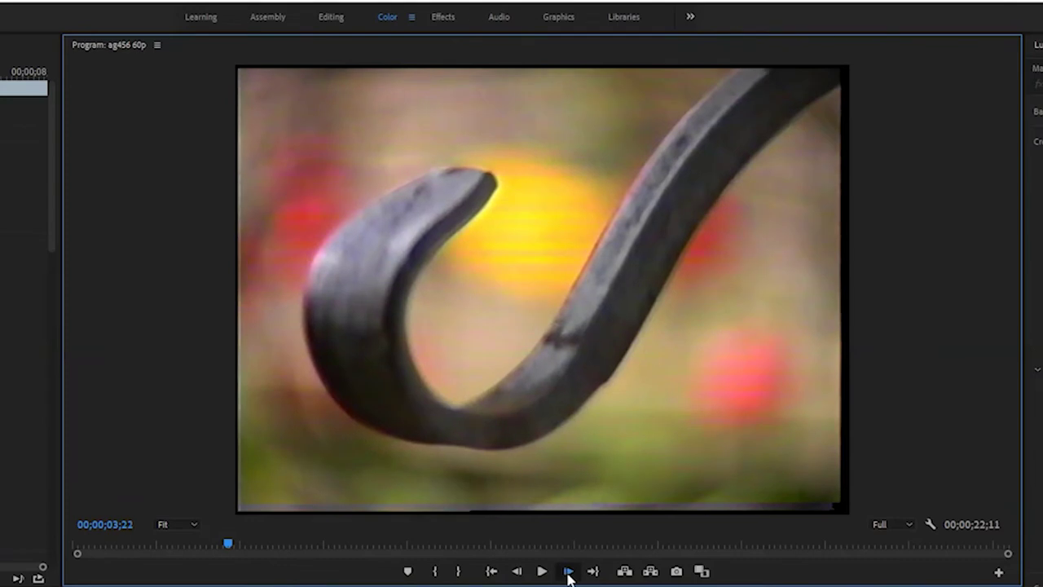
{"action": "left_click", "coordinate": [568, 572]}
{"action": "left_click", "coordinate": [568, 572]}
{"action": "left_click", "coordinate": [568, 572]}
{"action": "left_click", "coordinate": [568, 572]}
{"action": "left_click", "coordinate": [568, 572]}
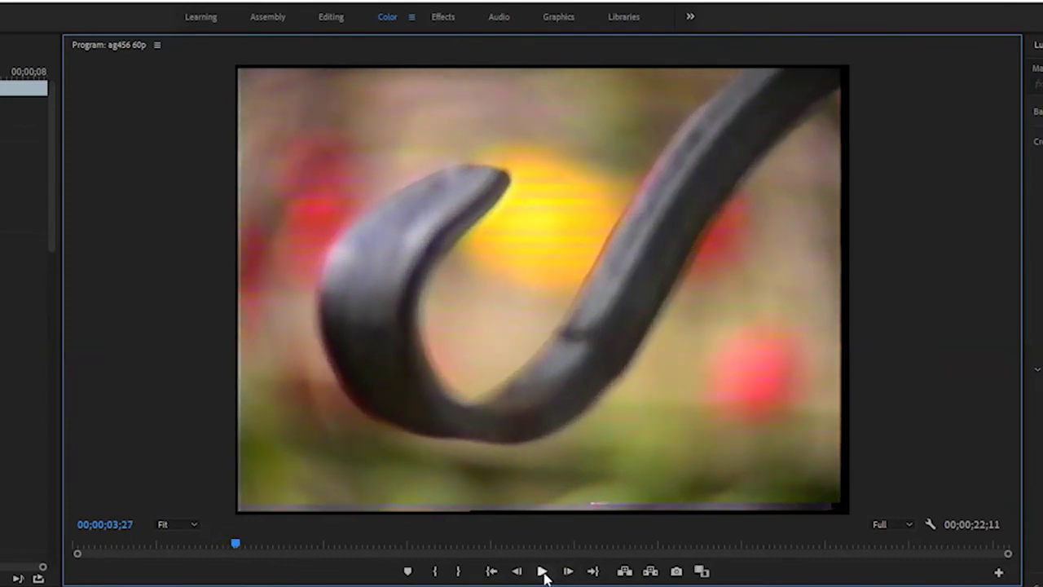
{"action": "left_click", "coordinate": [517, 571]}
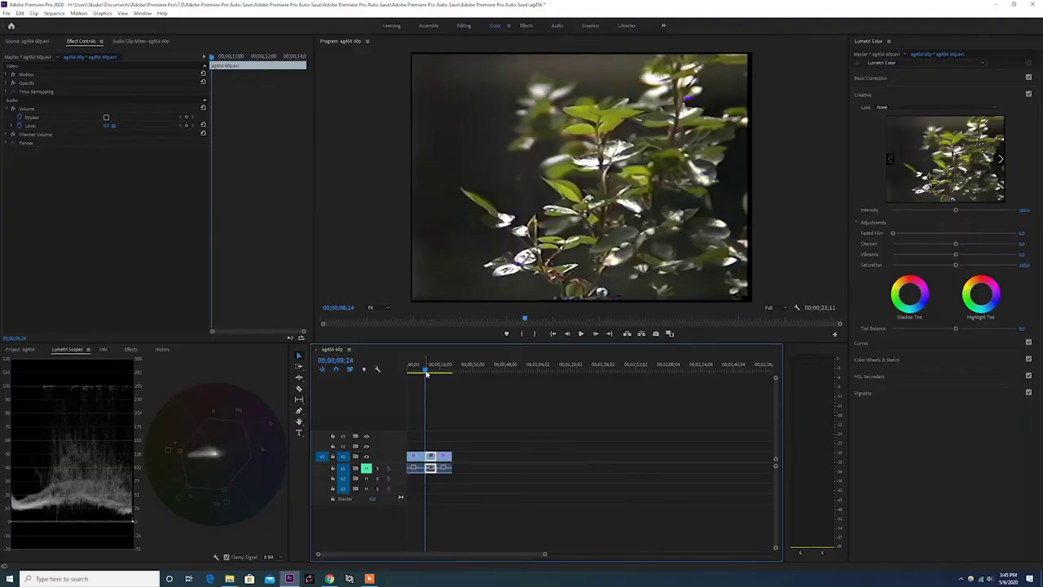
Soften the second clip by lowering Lumetri Sharpen to about -5 and play back the result.
{"action": "left_click_drag", "start_coordinate": [427, 371], "coordinate": [434, 371]}
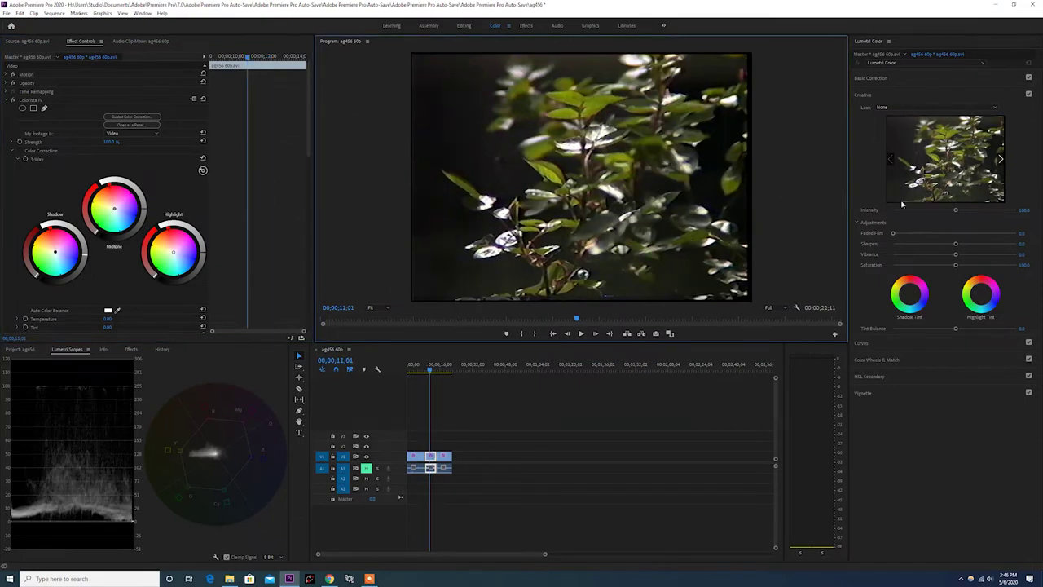
{"action": "left_click", "coordinate": [956, 245]}
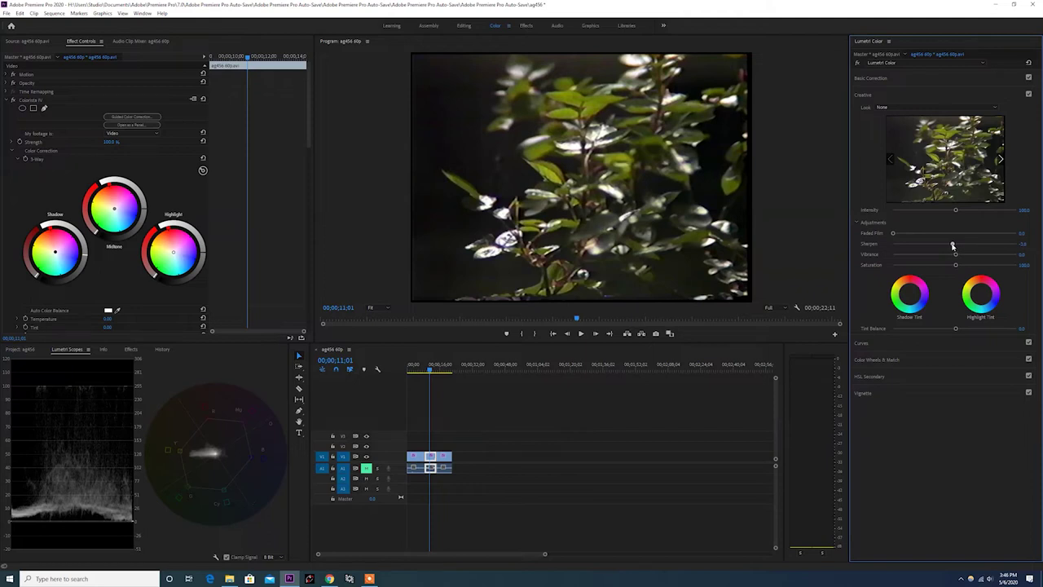
{"action": "left_click", "coordinate": [430, 371]}
{"action": "left_click_drag", "start_coordinate": [430, 372], "coordinate": [427, 371]}
{"action": "left_click", "coordinate": [581, 333]}
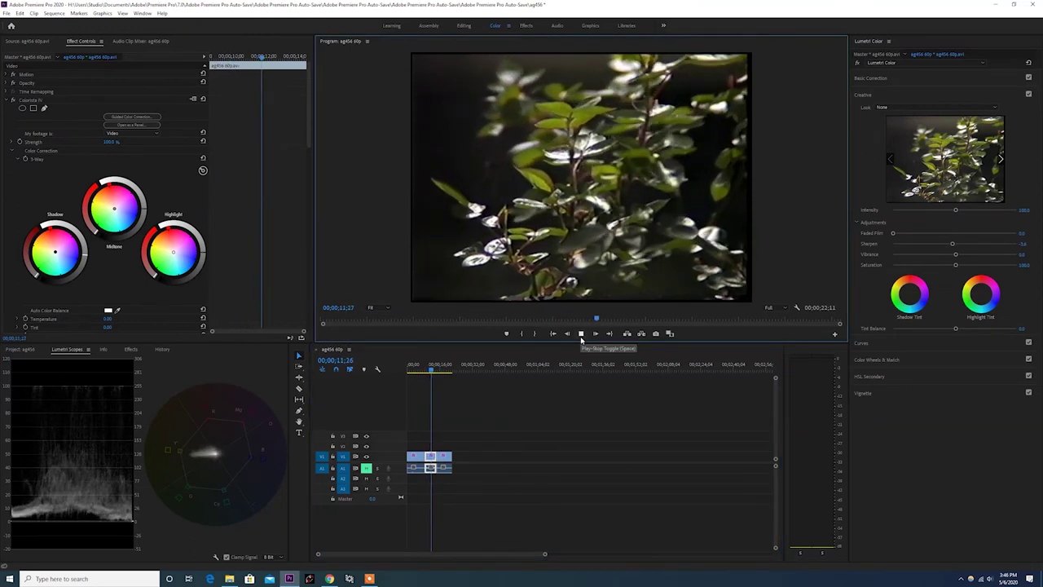
Raise the Colorista highlight level and lower the shadow level on the third clip, using the parrot frame at 00;00;16;23.
{"action": "left_click", "coordinate": [444, 371]}
{"action": "left_click_drag", "start_coordinate": [443, 372], "coordinate": [440, 371]}
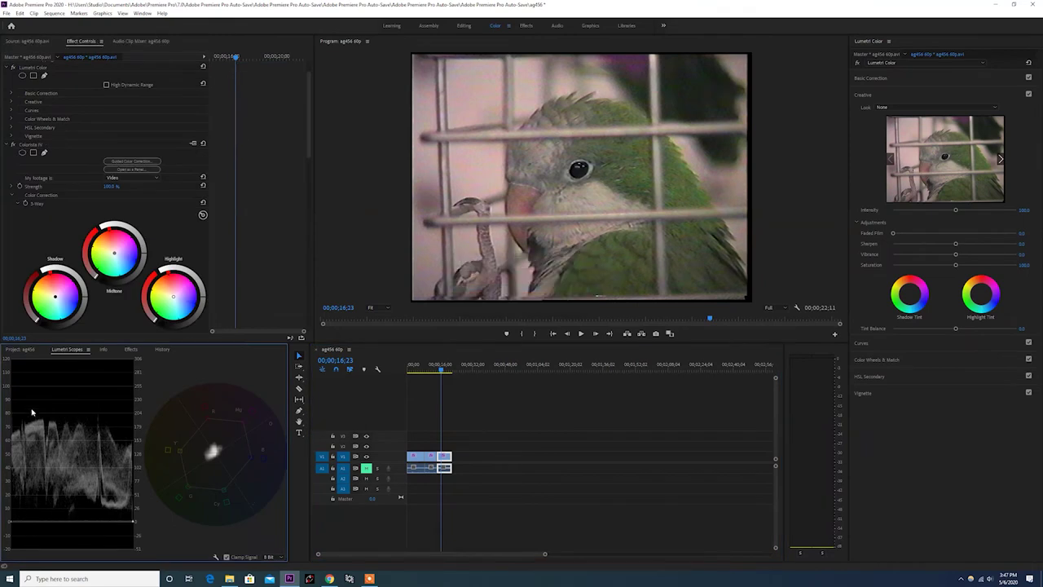
{"action": "left_click_drag", "start_coordinate": [203, 296], "coordinate": [201, 287]}
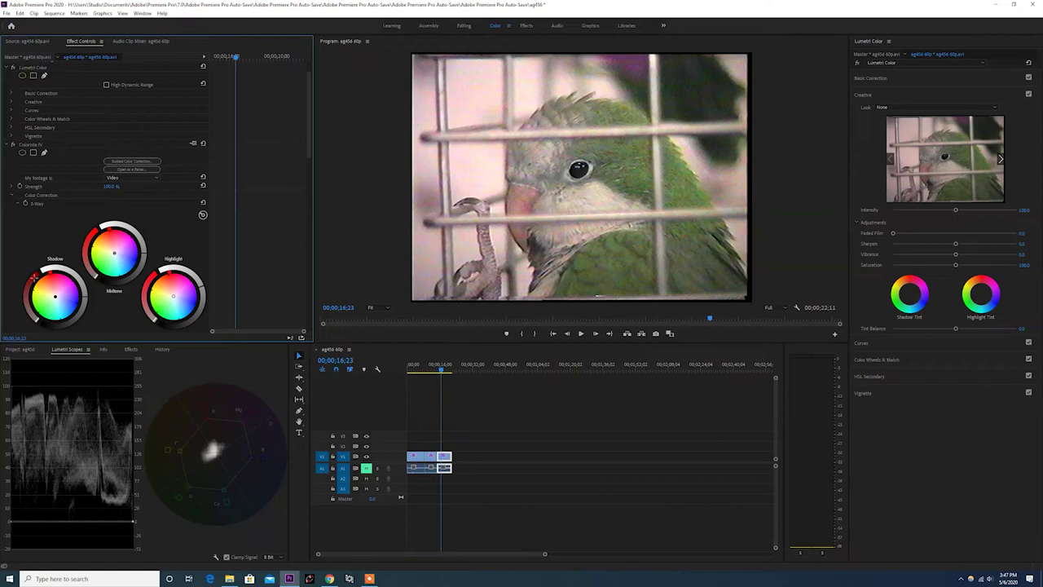
{"action": "left_click_drag", "start_coordinate": [84, 297], "coordinate": [85, 300]}
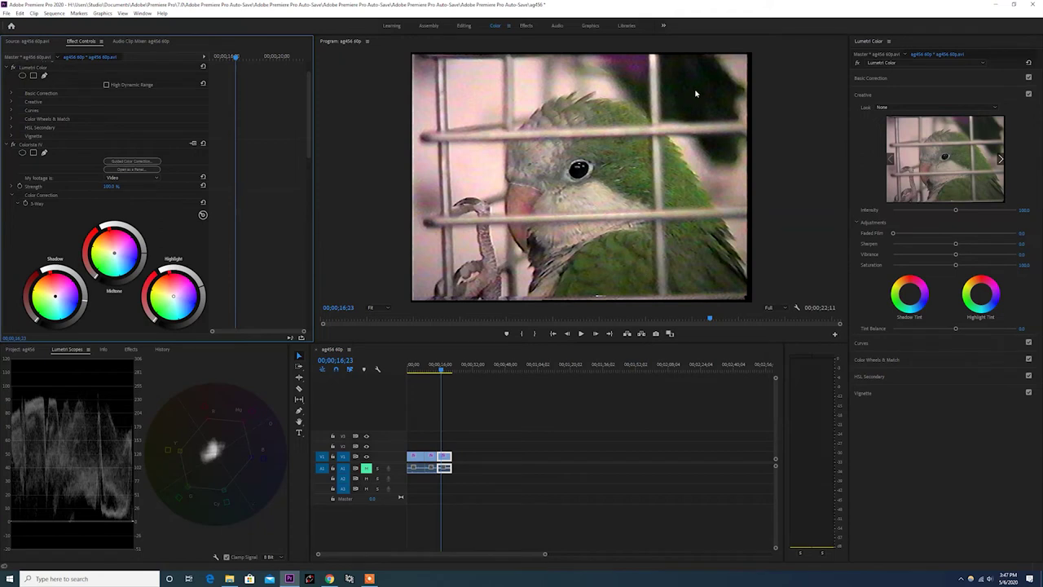
Try a blue shift on the parrot clip's Colorista highlights at 00;00;17;29 and ease it back almost to neutral.
{"action": "left_click", "coordinate": [444, 368]}
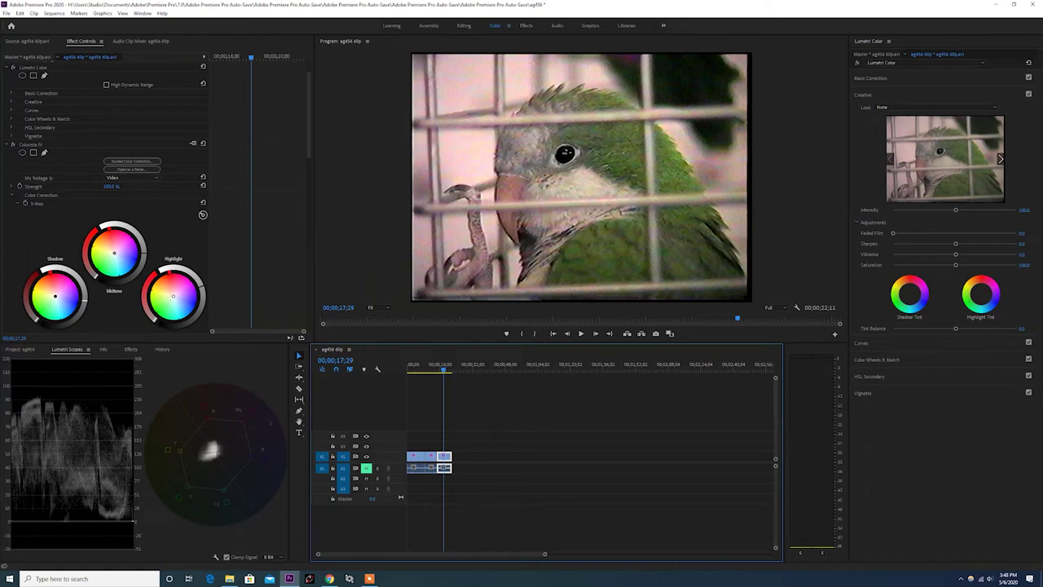
{"action": "left_click_drag", "start_coordinate": [174, 298], "coordinate": [178, 305]}
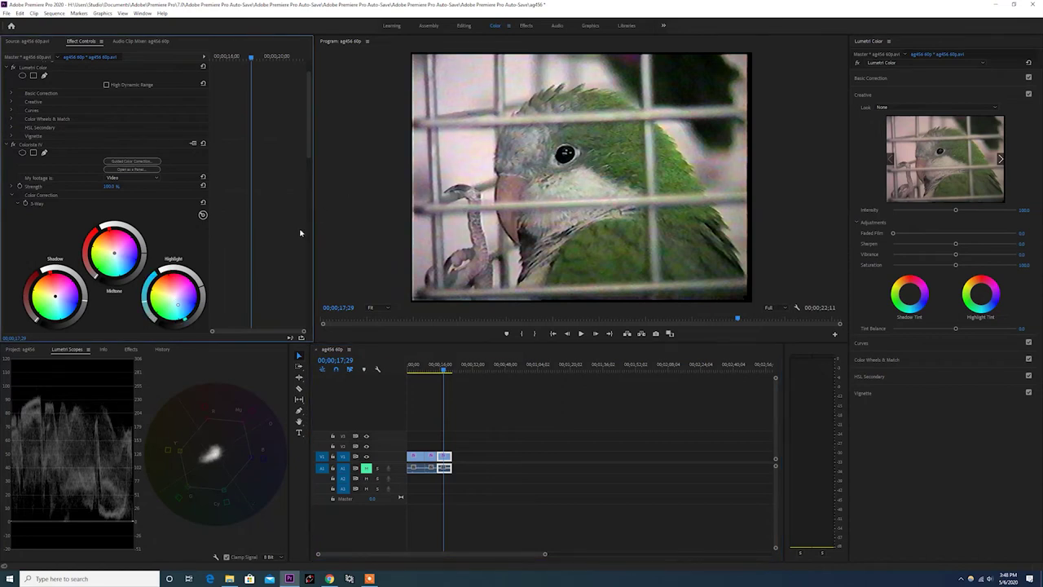
{"action": "left_click_drag", "start_coordinate": [178, 305], "coordinate": [174, 297]}
Set the parrot clip's Lumetri Tint to about -22 and nudge its Colorista midtones slightly toward magenta.
{"action": "left_click", "coordinate": [967, 78]}
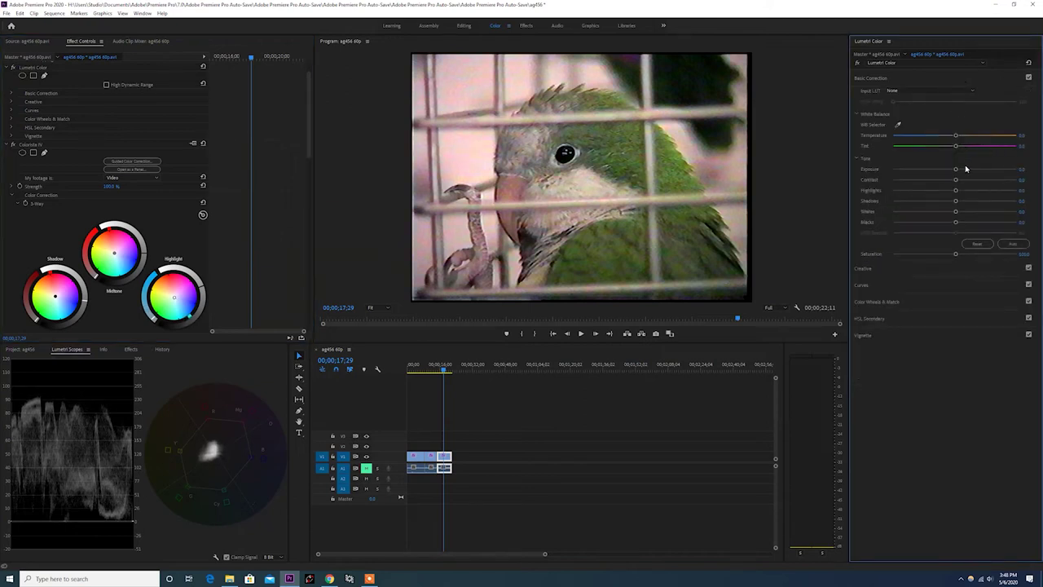
{"action": "left_click_drag", "start_coordinate": [955, 146], "coordinate": [940, 148]}
{"action": "left_click", "coordinate": [115, 253]}
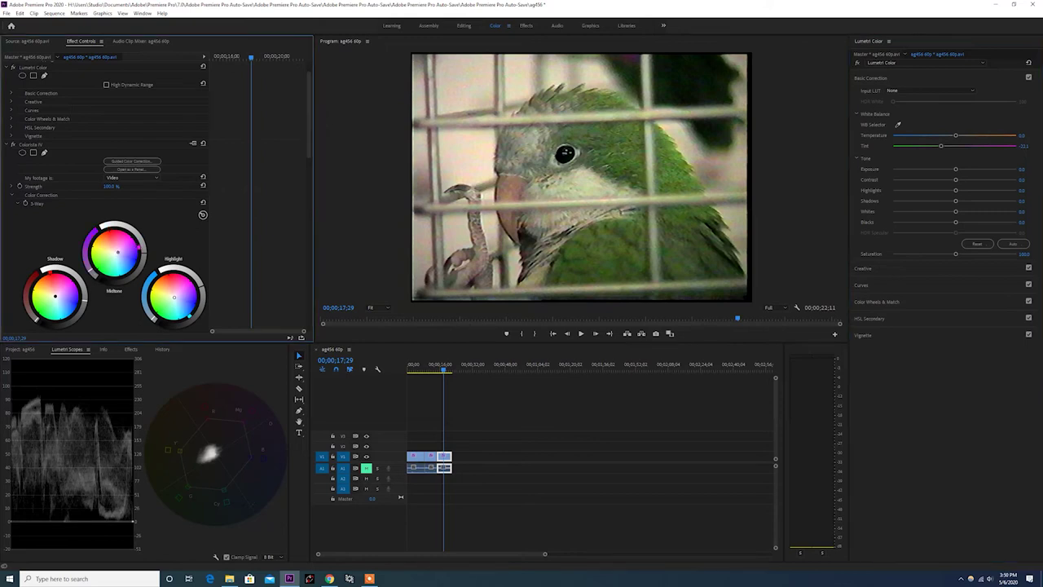
Lower the parrot clip's Sharpen value slightly below zero in the Lumetri Creative adjustments.
{"action": "left_click", "coordinate": [862, 268]}
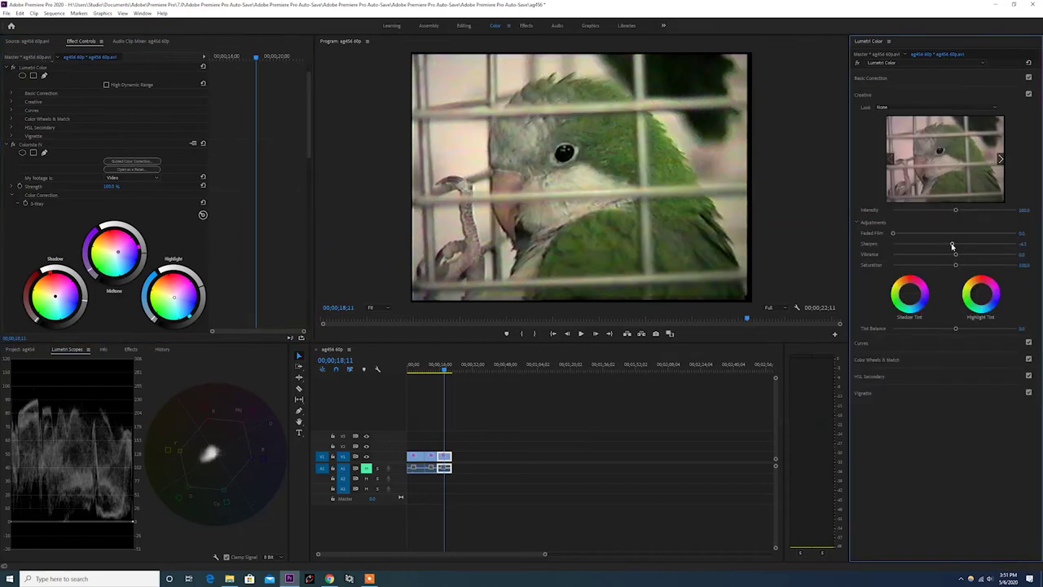